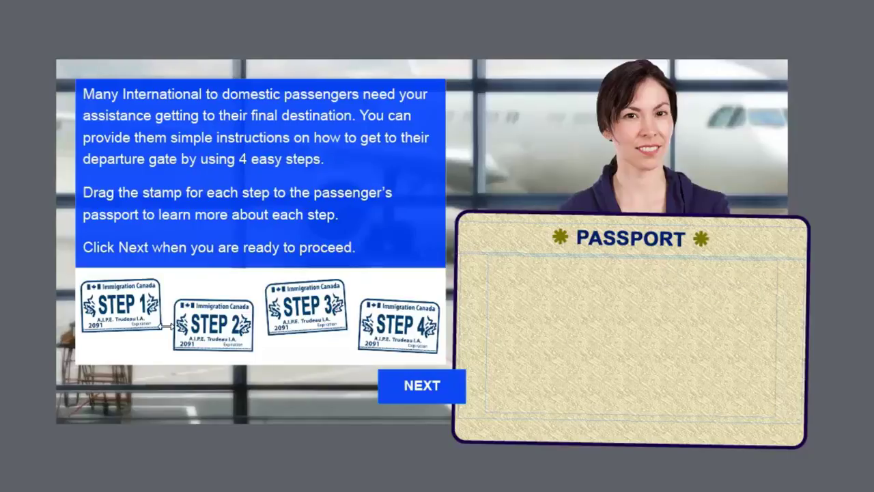
# Select each of the four STEP stamps in turn.
pyautogui.click(132, 315)
pyautogui.click(206, 321)
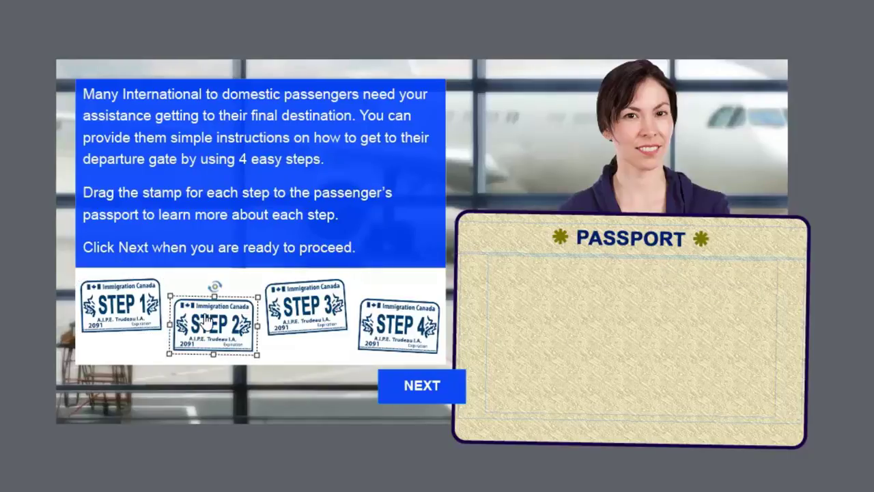
pyautogui.click(298, 310)
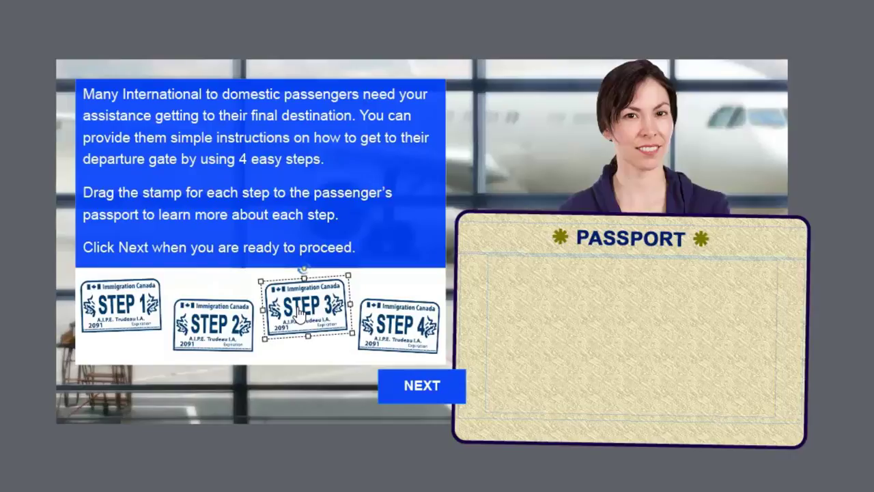
pyautogui.click(412, 333)
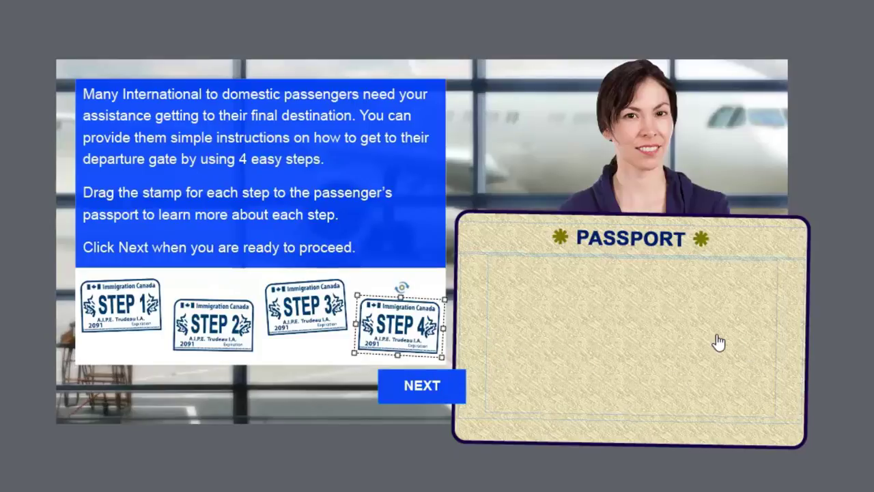
# Narrow the passport drop-area box from the right to reach the Steps_MSO shape beneath.
pyautogui.click(796, 330)
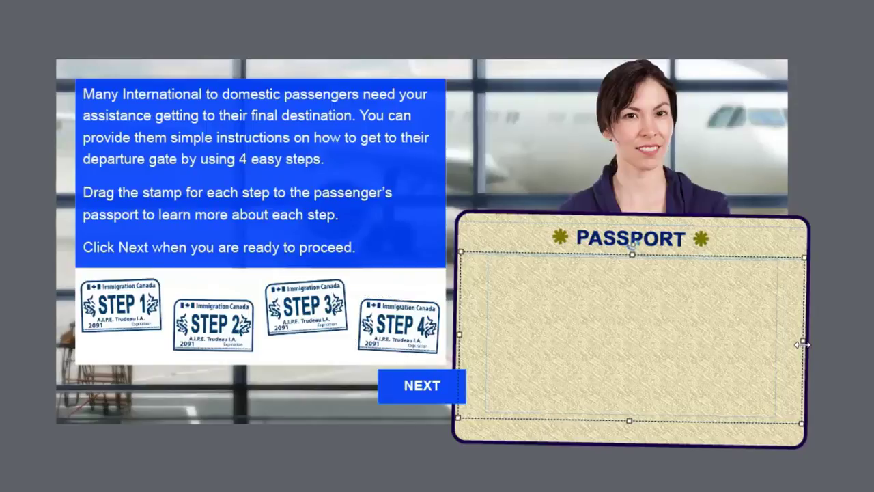
pyautogui.moveTo(802, 345); pyautogui.dragTo(711, 338)
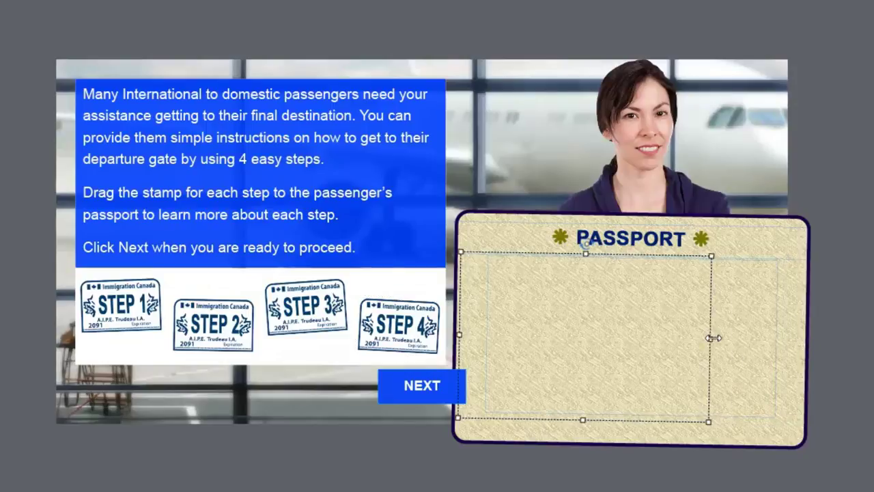
pyautogui.click(761, 347)
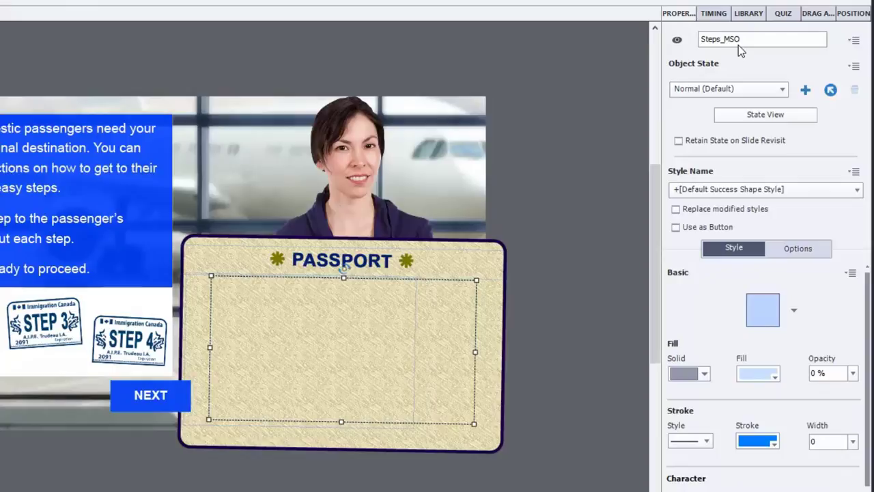
pyautogui.click(731, 96)
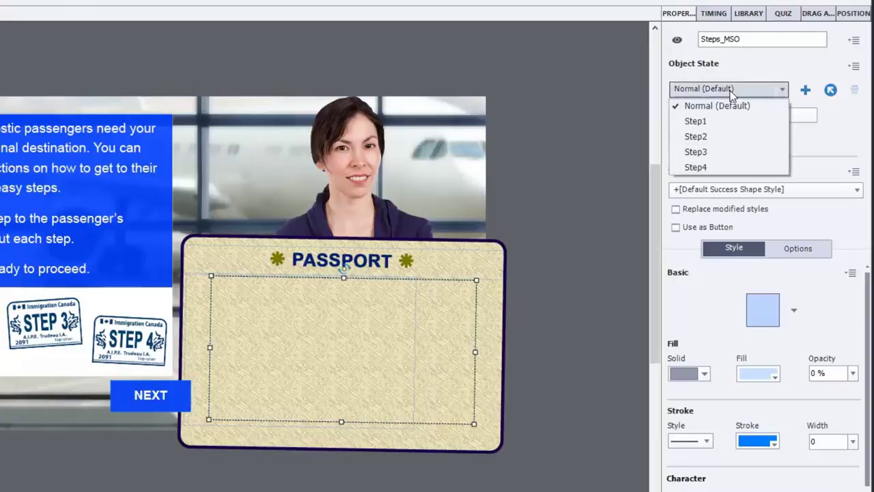
pyautogui.click(721, 125)
pyautogui.click(725, 93)
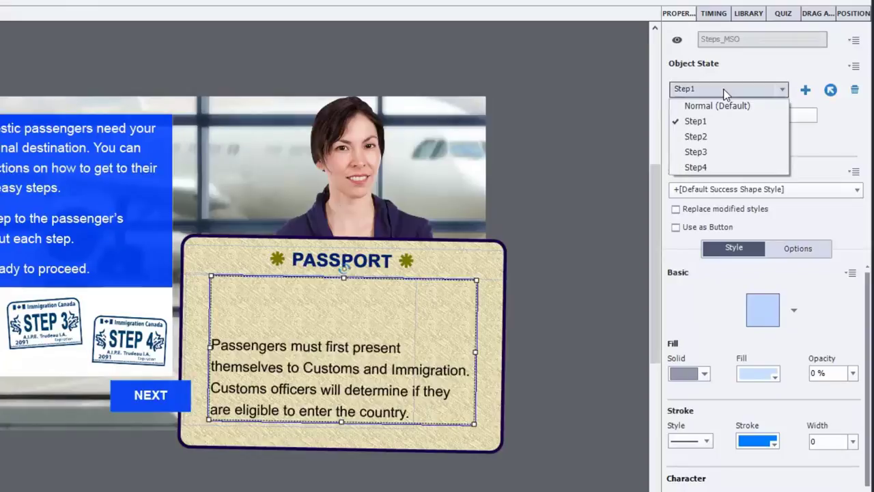
pyautogui.click(717, 137)
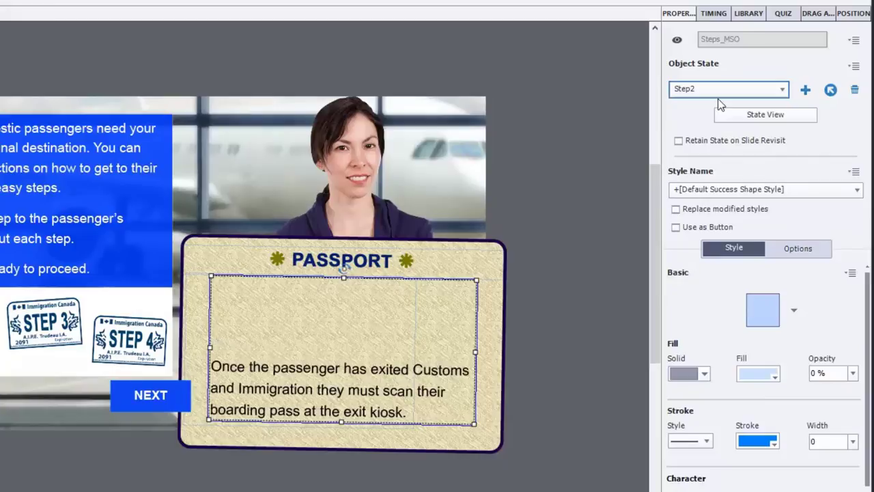
pyautogui.click(718, 88)
pyautogui.click(709, 151)
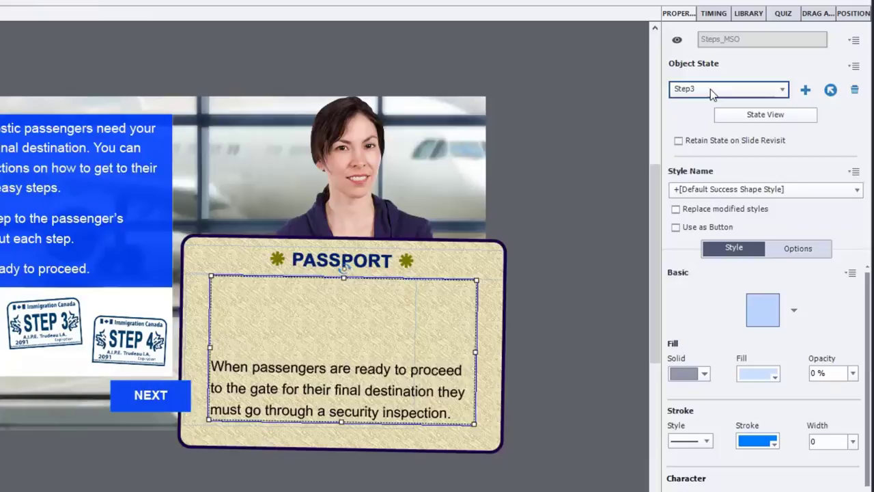
pyautogui.click(710, 89)
pyautogui.click(704, 152)
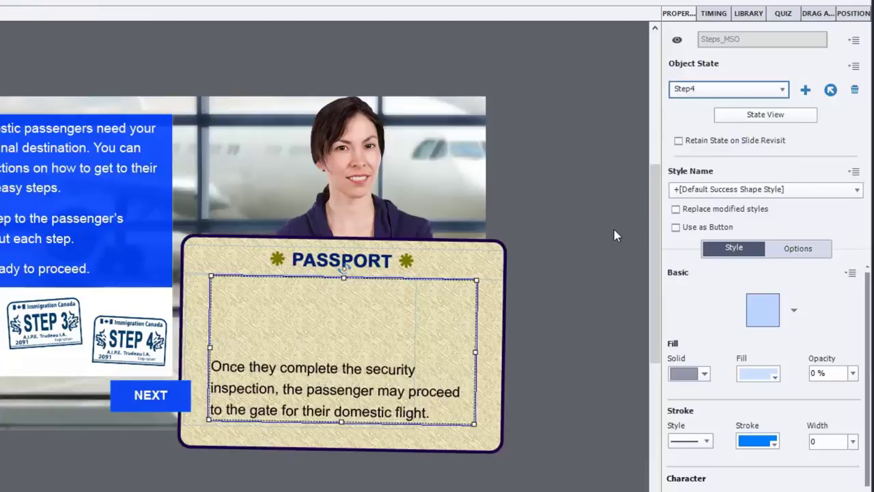
pyautogui.click(707, 88)
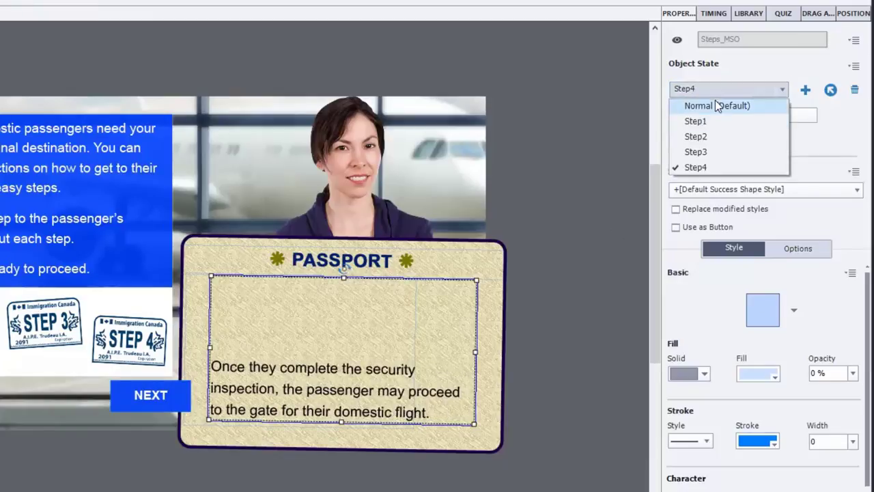
pyautogui.click(704, 166)
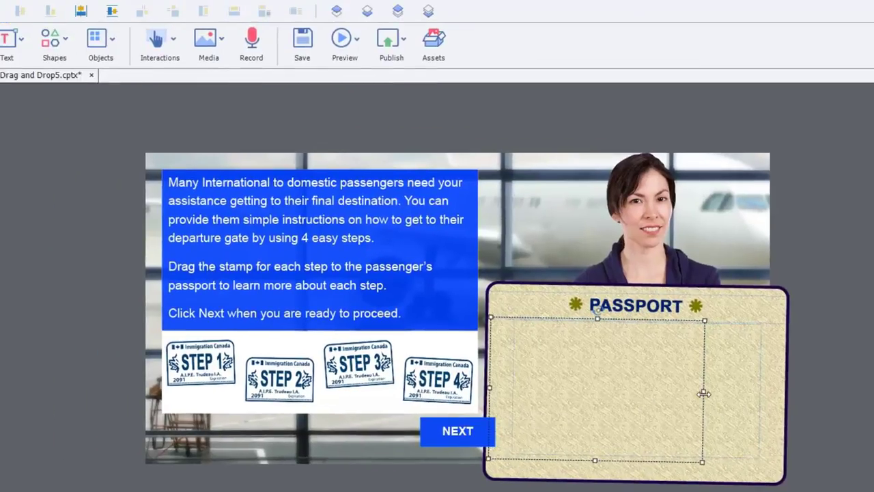
# Drag the drop-area box's right handle back out to the passport's right edge.
pyautogui.moveTo(736, 394); pyautogui.dragTo(783, 391)
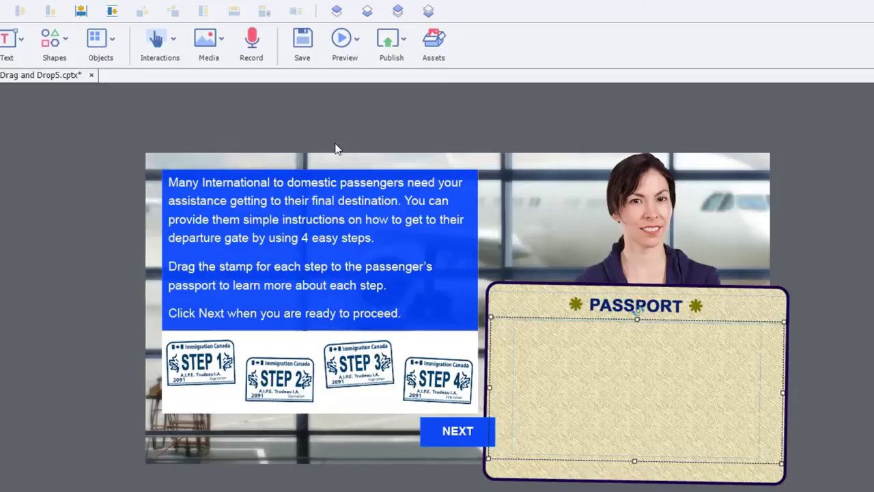
# Start a Drag and Drop interaction: STEP 1–4 stamps as sources, passport as drop target.
pyautogui.click(174, 44)
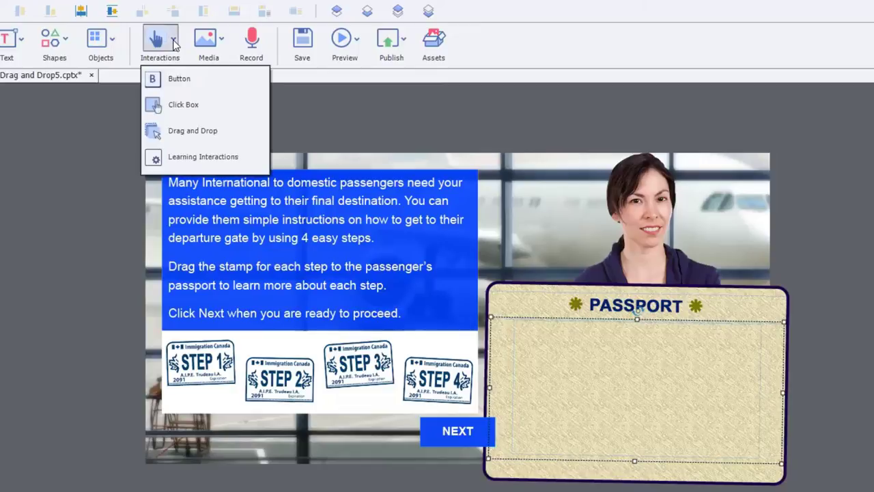
pyautogui.click(182, 132)
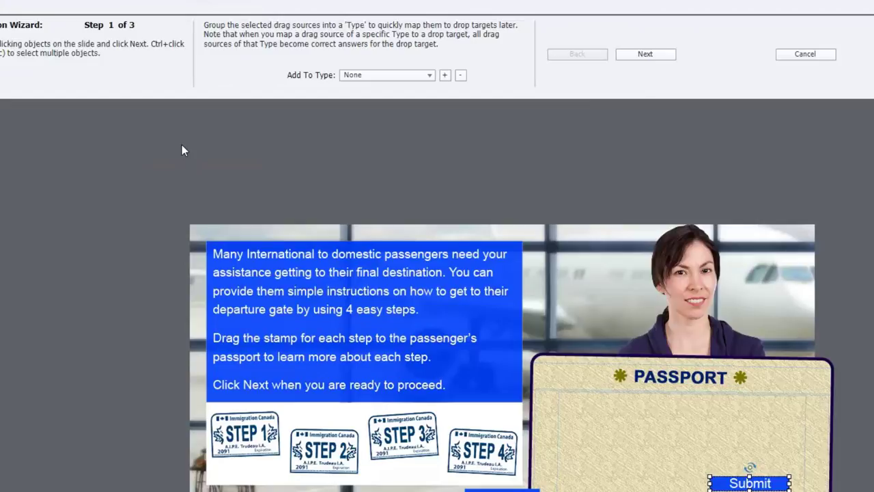
pyautogui.click(254, 424)
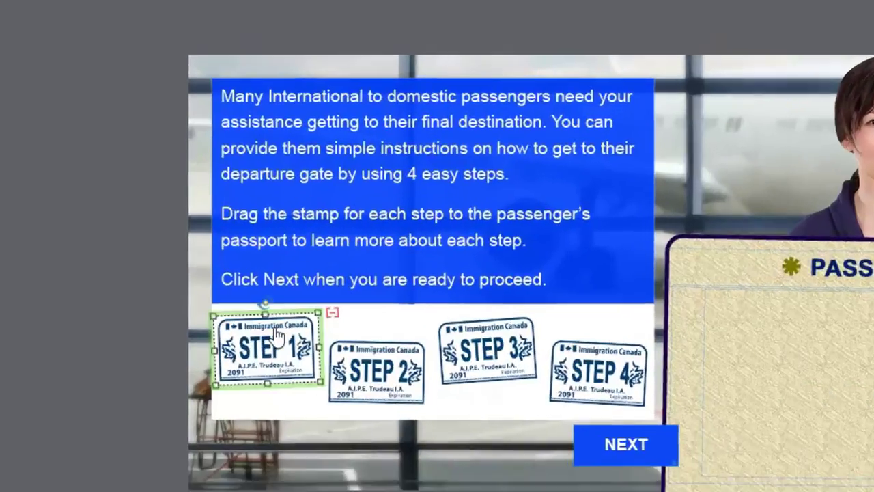
pyautogui.keyDown('ctrl'); pyautogui.click(408, 297); pyautogui.keyUp('ctrl')
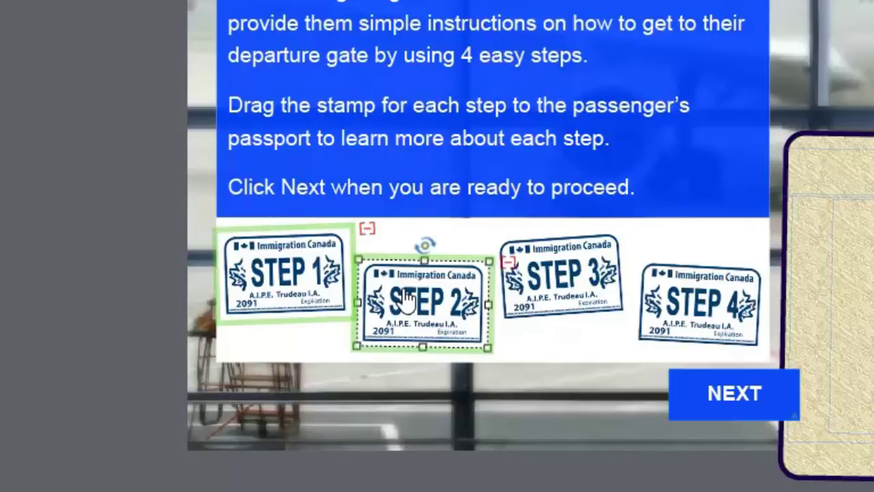
pyautogui.keyDown('ctrl'); pyautogui.click(540, 295); pyautogui.keyUp('ctrl')
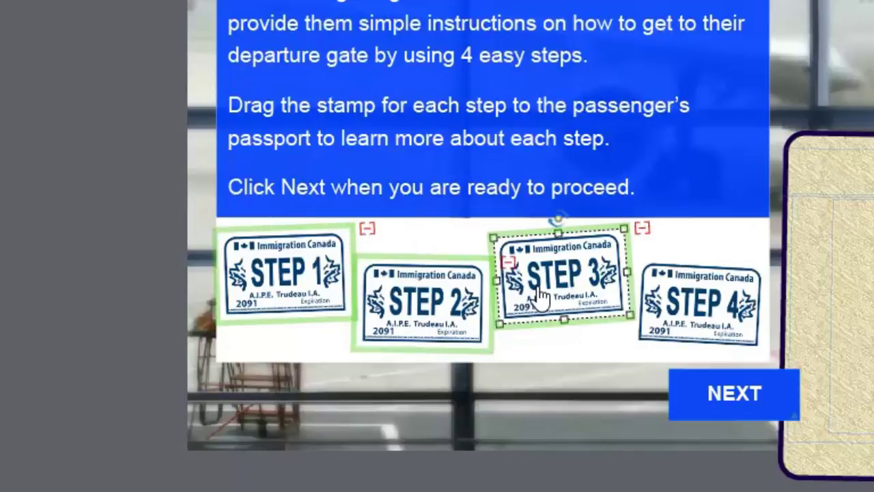
pyautogui.keyDown('ctrl'); pyautogui.click(697, 301); pyautogui.keyUp('ctrl')
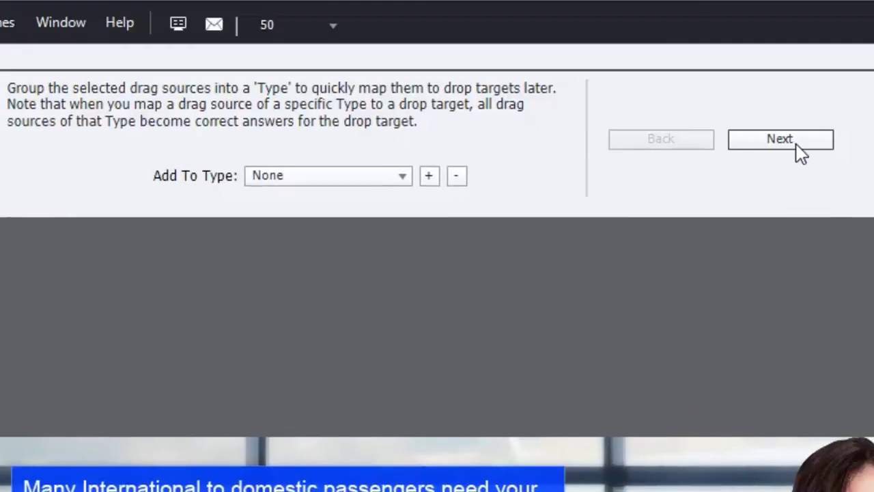
pyautogui.click(796, 143)
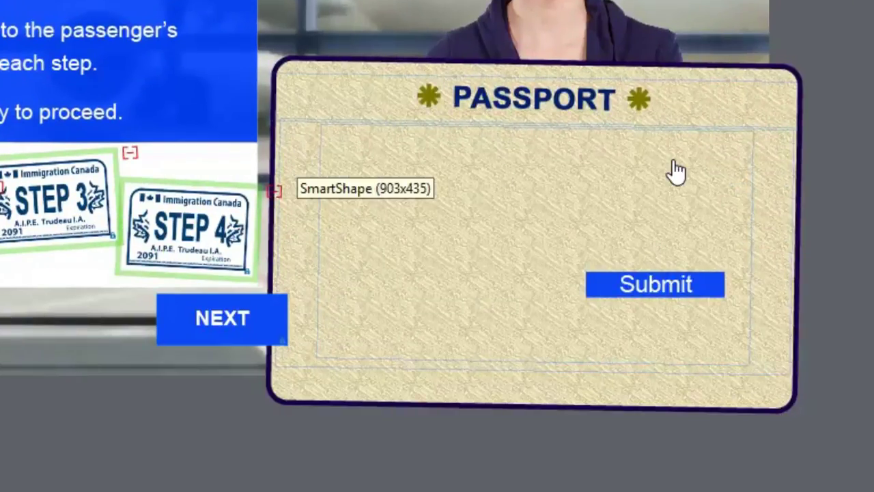
pyautogui.click(302, 164)
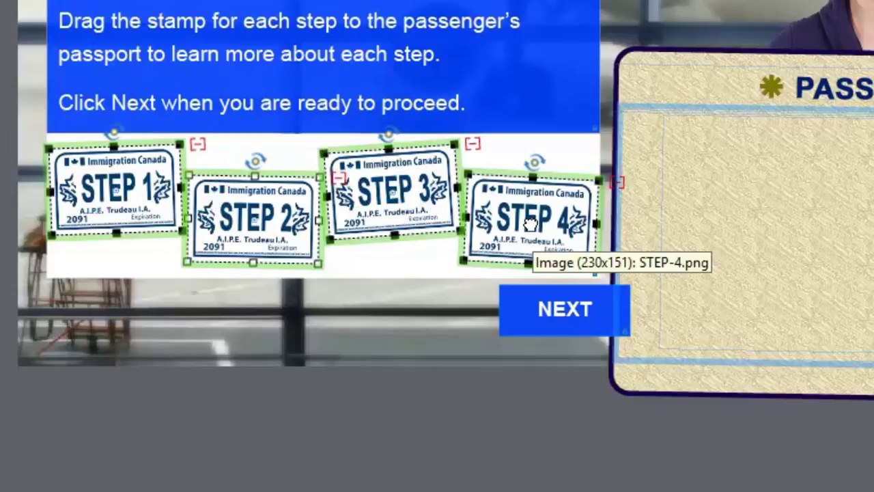
# Link the STEP 4, 3, 2 and 1 stamps to the passport drop target.
pyautogui.moveTo(530, 225); pyautogui.dragTo(635, 221)
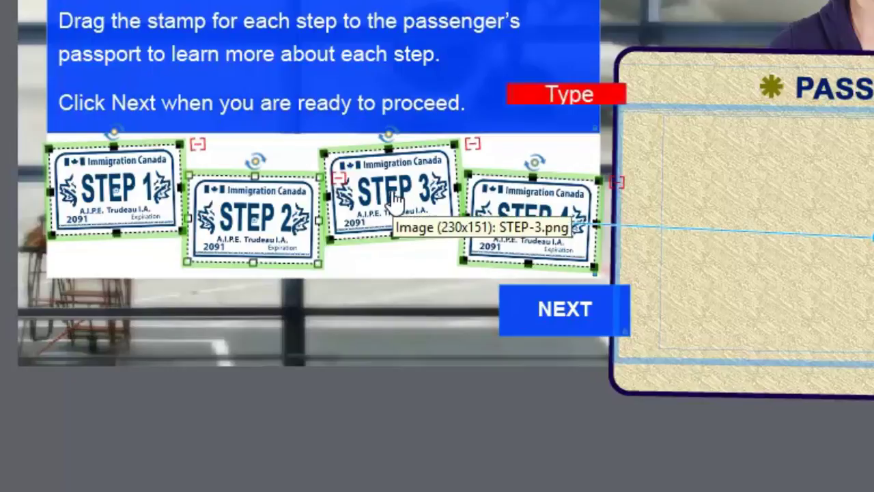
pyautogui.moveTo(391, 188); pyautogui.dragTo(639, 172)
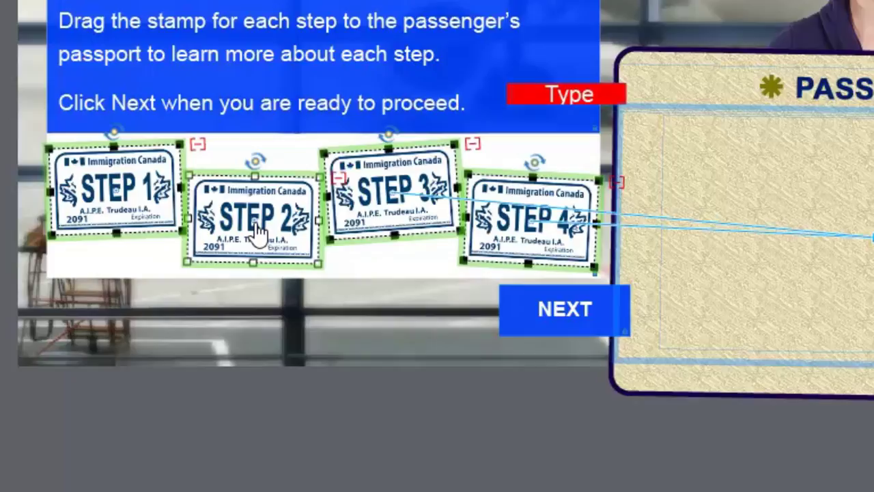
pyautogui.moveTo(258, 232); pyautogui.dragTo(635, 153)
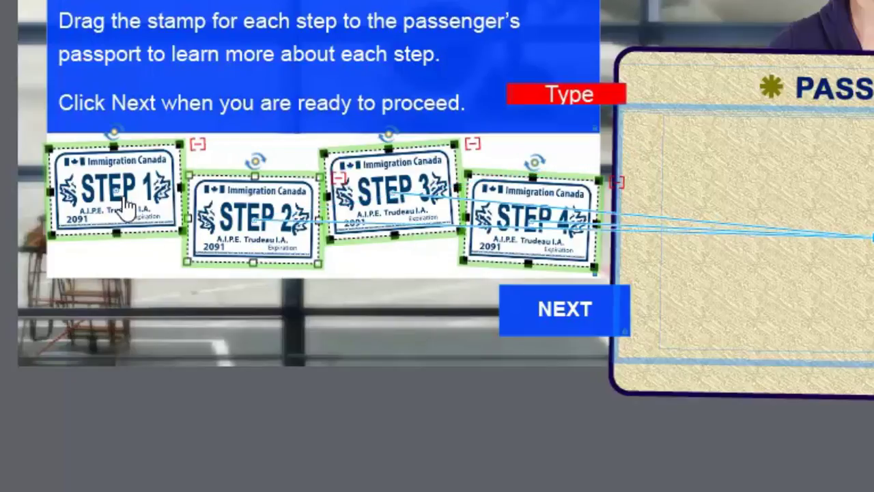
pyautogui.moveTo(122, 202); pyautogui.dragTo(648, 168)
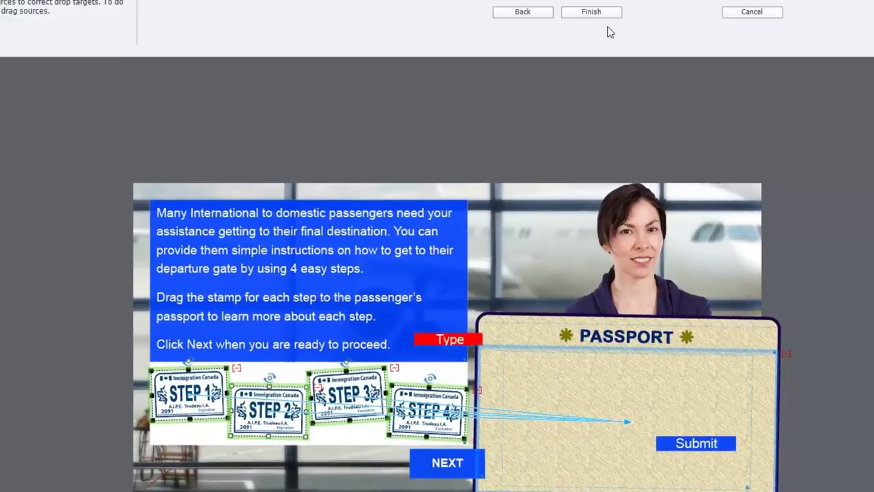
# Finish the Drag and Drop wizard and move the Submit button off the stage.
pyautogui.click(601, 13)
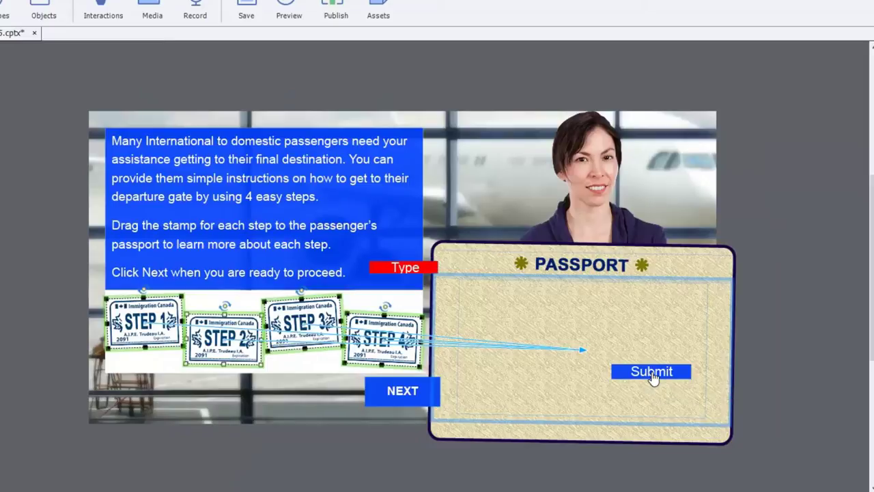
pyautogui.moveTo(652, 375)
pyautogui.mouseDown()
pyautogui.moveTo(789, 176)
pyautogui.moveTo(791, 152)
pyautogui.mouseUp()
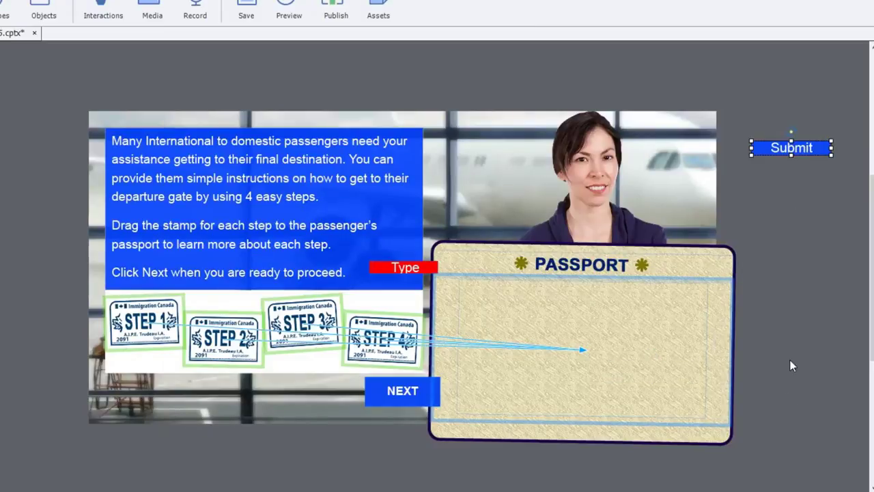
# Uncheck Failure Caption and Success Caption in the drag-and-drop Actions settings.
pyautogui.click(786, 399)
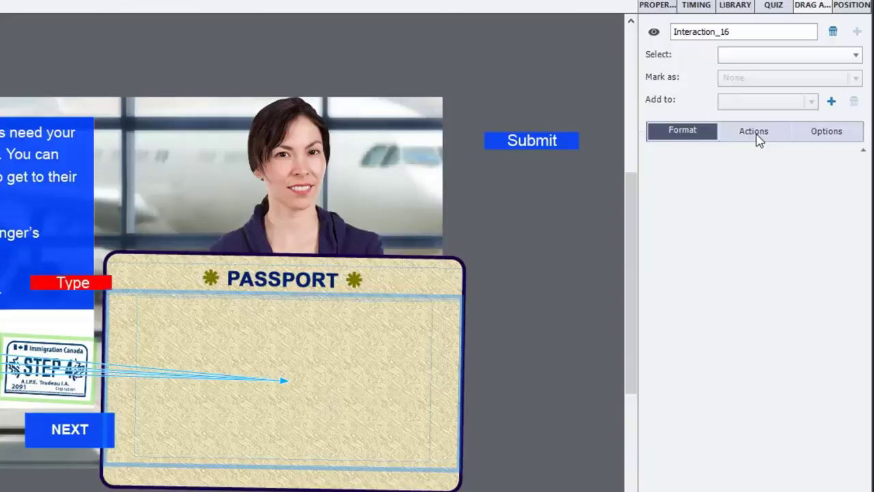
pyautogui.click(757, 133)
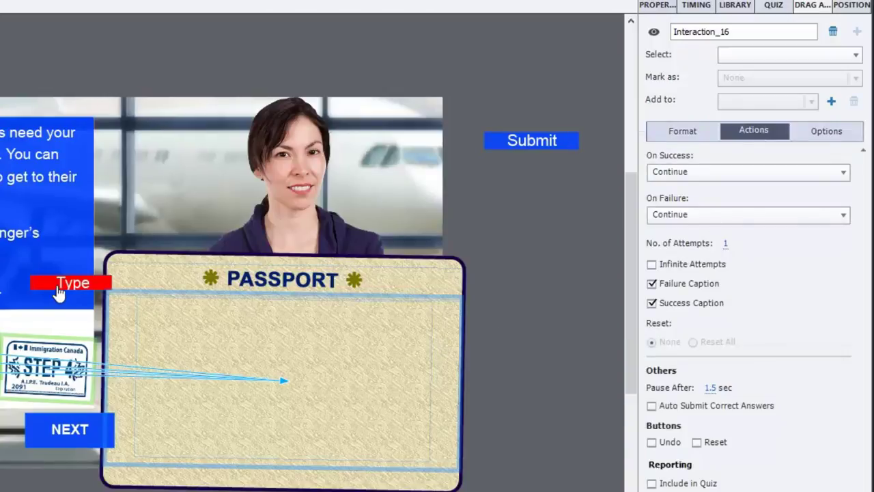
pyautogui.click(652, 283)
pyautogui.click(652, 303)
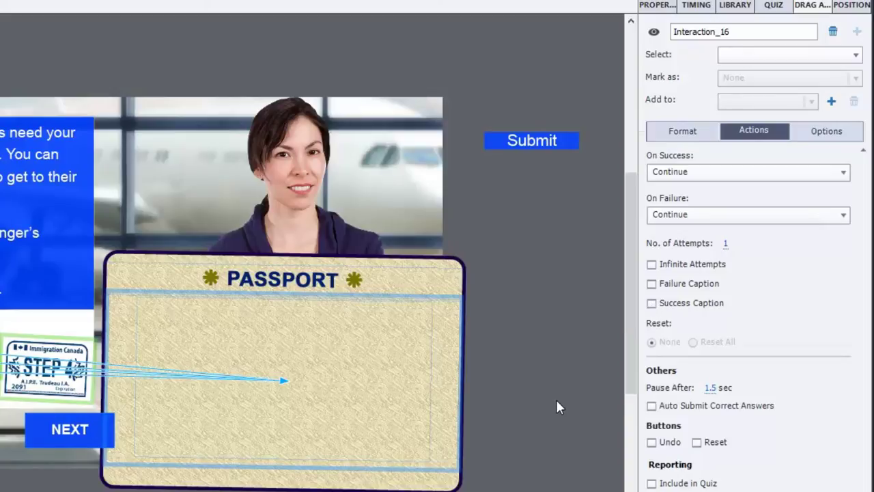
# Set the passport drop target's Snap Behavior anchor to the top-left cell.
pyautogui.click(451, 326)
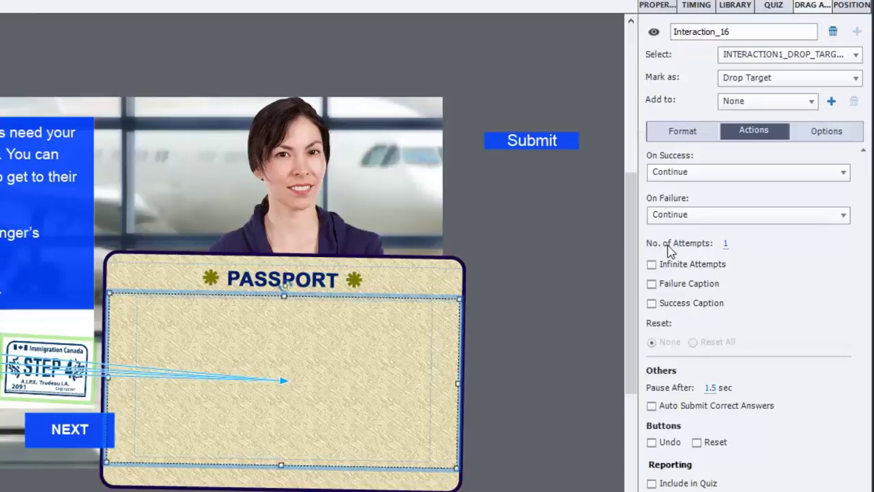
pyautogui.click(683, 131)
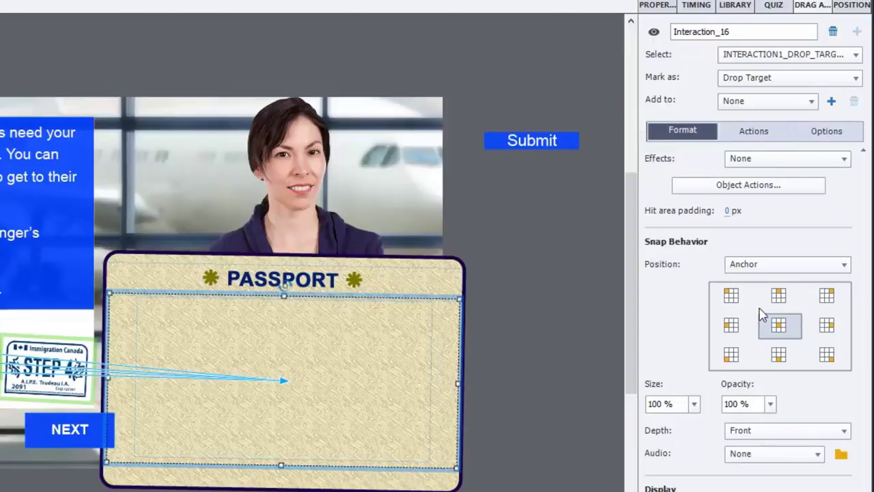
pyautogui.click(732, 301)
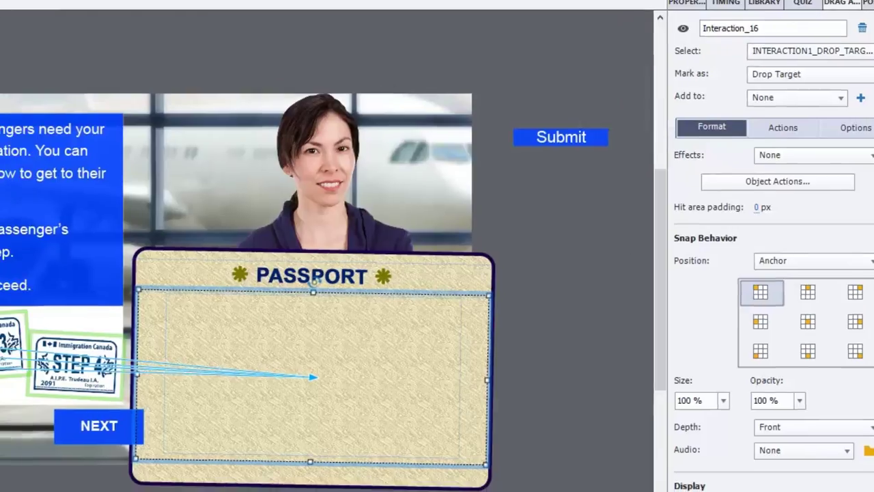
# Apply the Zoom In drag effect to all four STEP stamps.
pyautogui.click(214, 318)
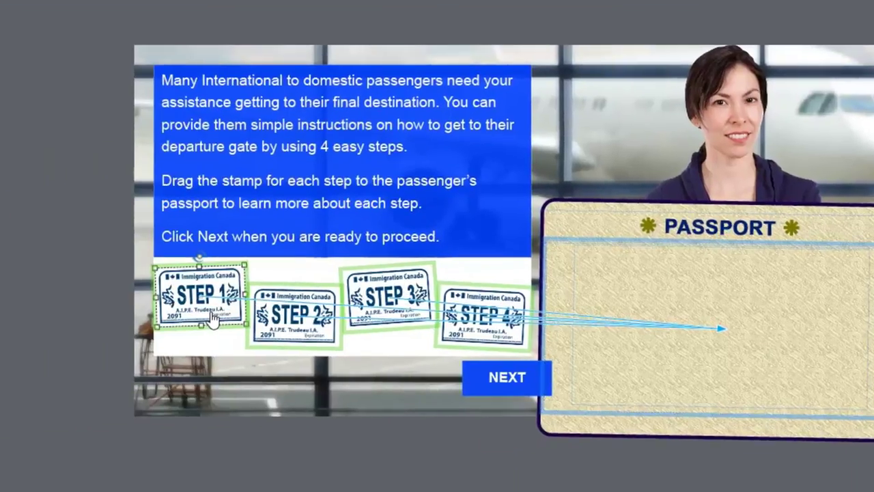
pyautogui.keyDown('shift'); pyautogui.click(277, 335); pyautogui.keyUp('shift')
pyautogui.keyDown('shift'); pyautogui.click(388, 298); pyautogui.keyUp('shift')
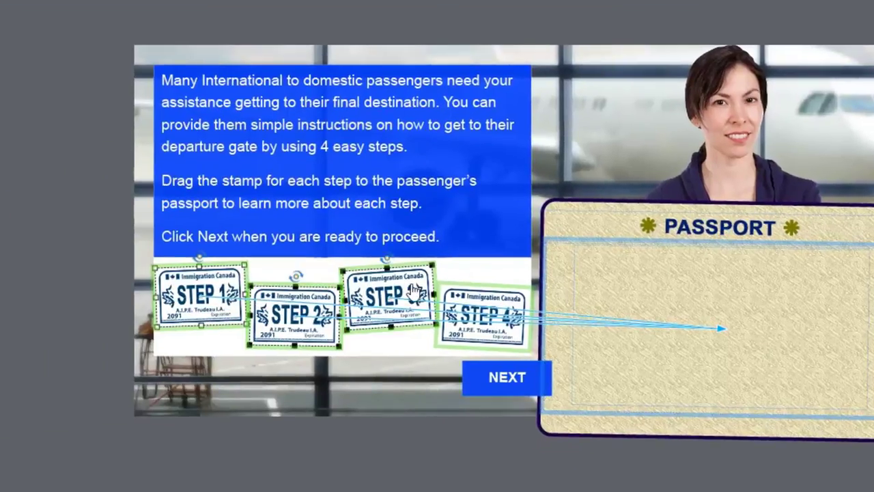
pyautogui.keyDown('shift'); pyautogui.click(478, 302); pyautogui.keyUp('shift')
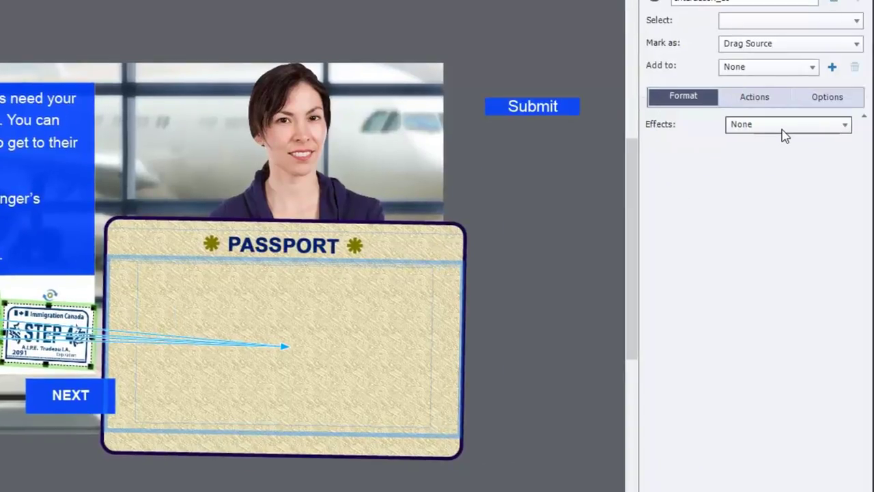
pyautogui.click(782, 130)
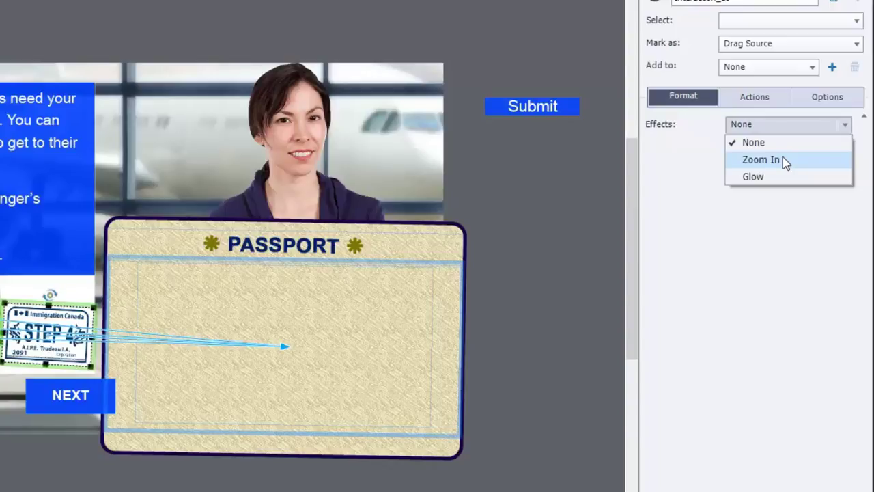
pyautogui.click(784, 161)
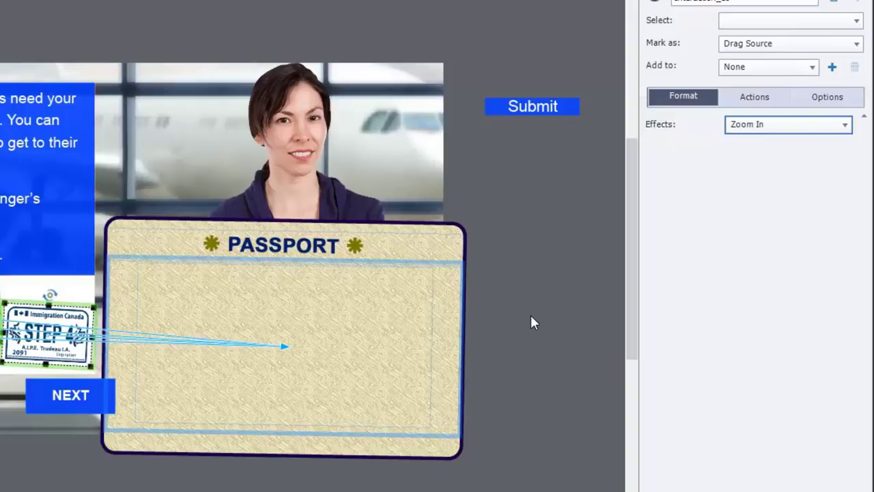
# Open Object Actions for the passport drop target to view its accepted drag sources.
pyautogui.click(453, 327)
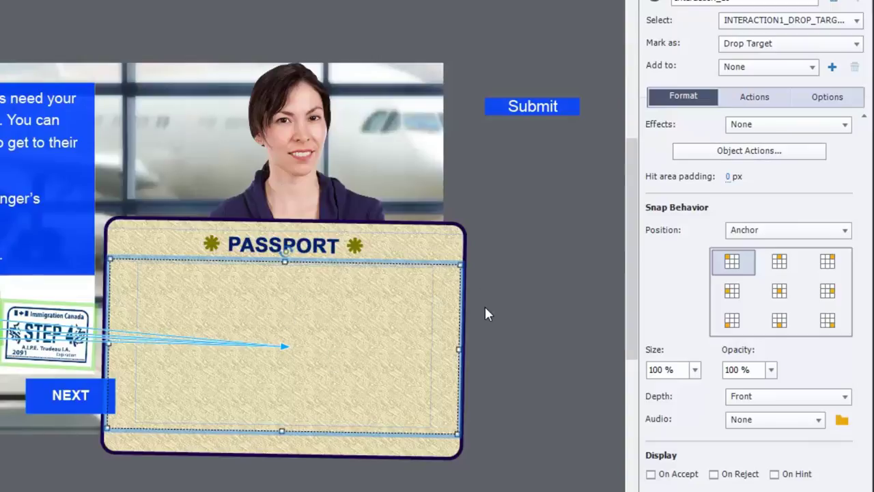
pyautogui.click(770, 155)
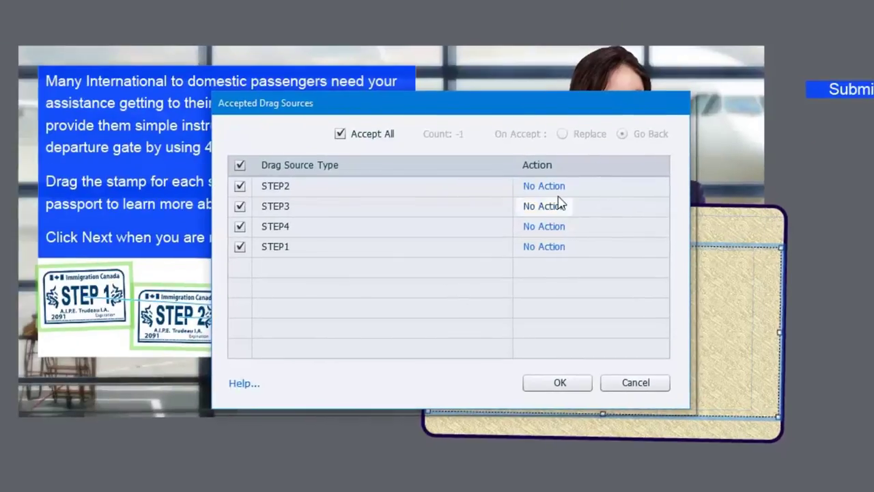
# Uncheck Accept All, keep Count at 1, and set On Accept to Replace.
pyautogui.click(341, 134)
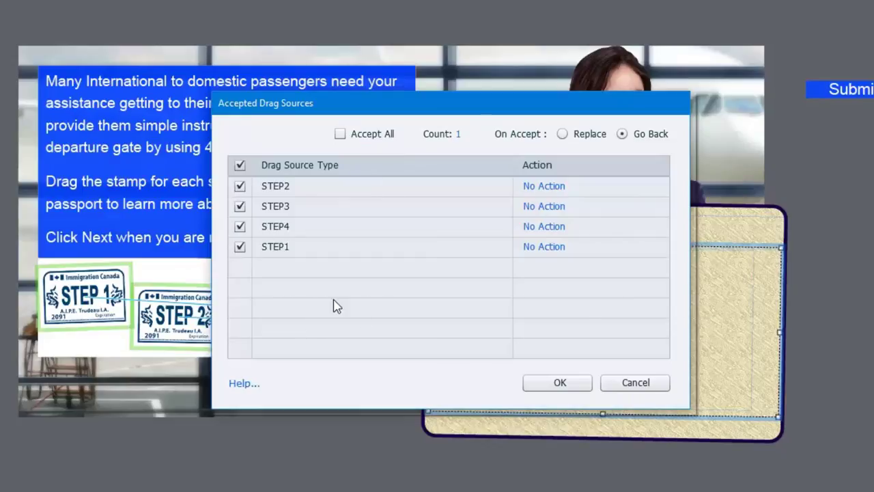
pyautogui.click(545, 226)
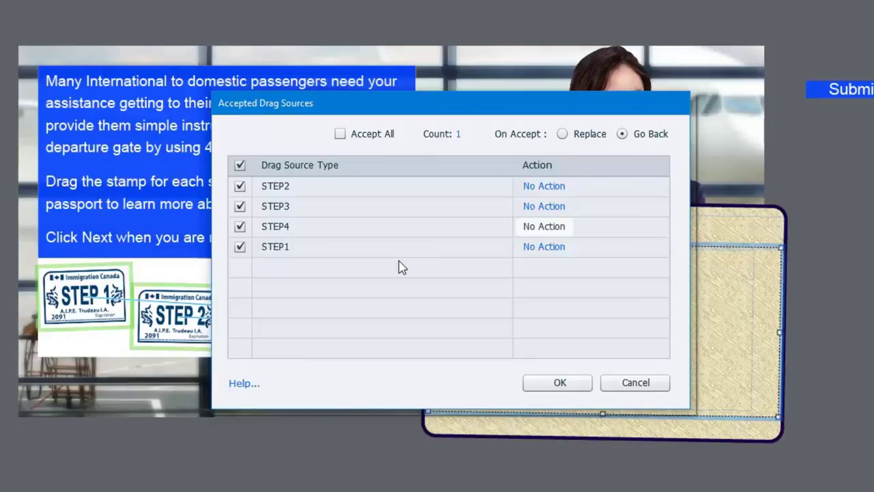
pyautogui.click(563, 135)
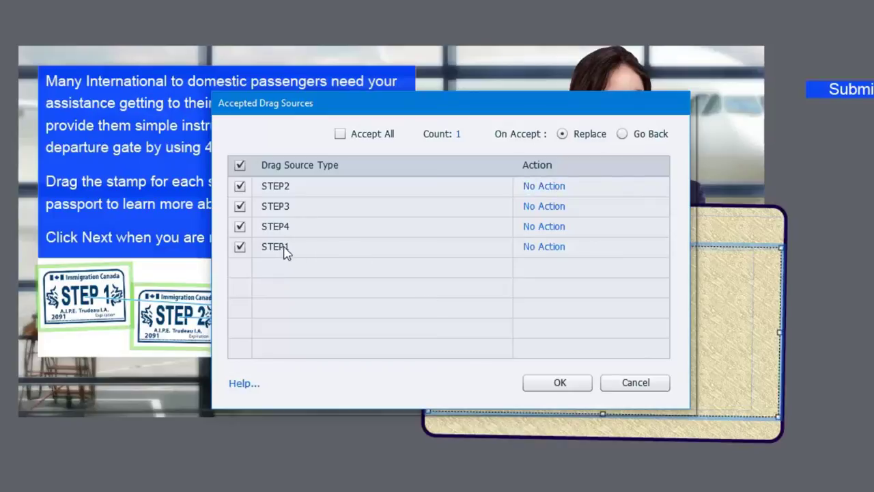
pyautogui.click(547, 248)
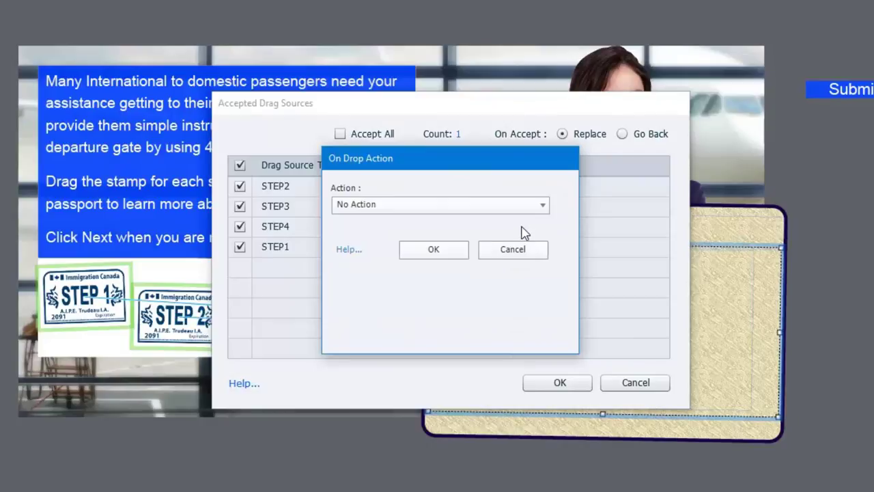
# Set STEP1's drop action to change Steps_MS0 to its Step1 state, with Continue Playing unchecked.
pyautogui.click(419, 207)
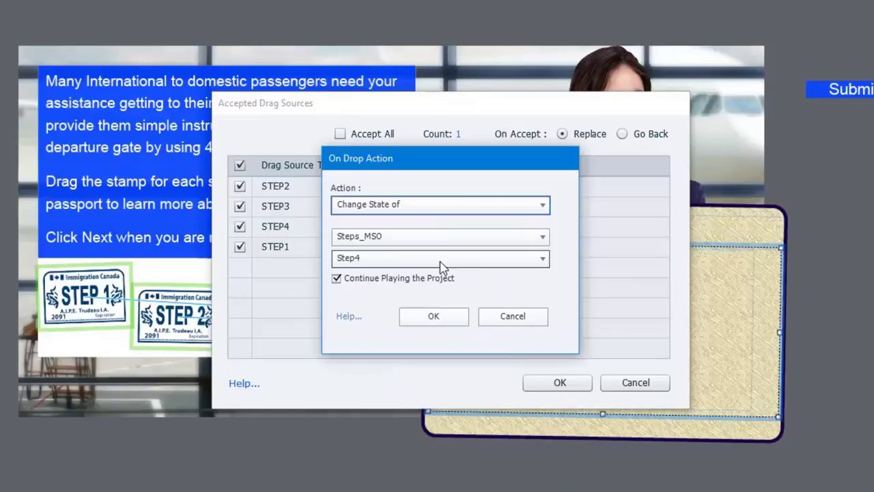
pyautogui.click(498, 260)
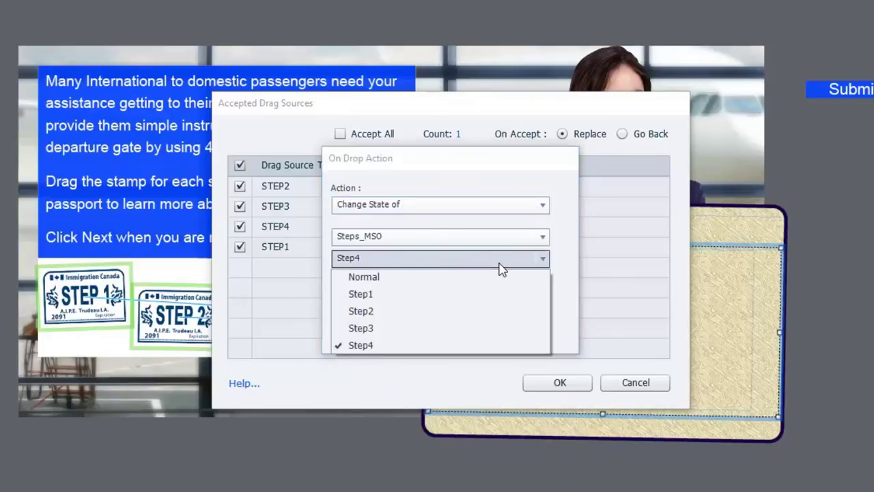
pyautogui.click(376, 297)
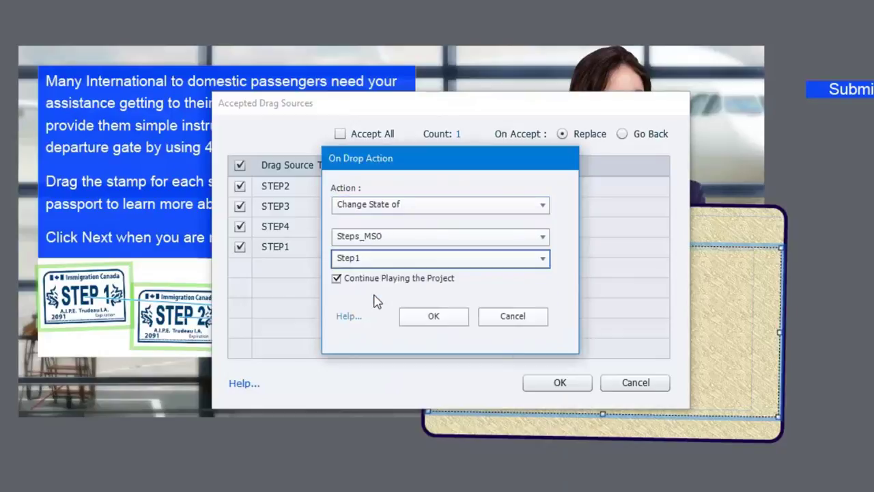
pyautogui.click(336, 280)
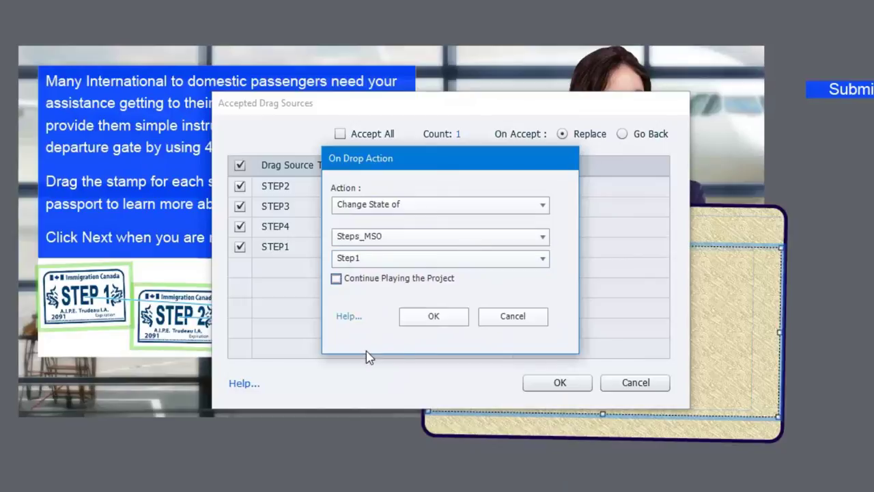
pyautogui.click(444, 316)
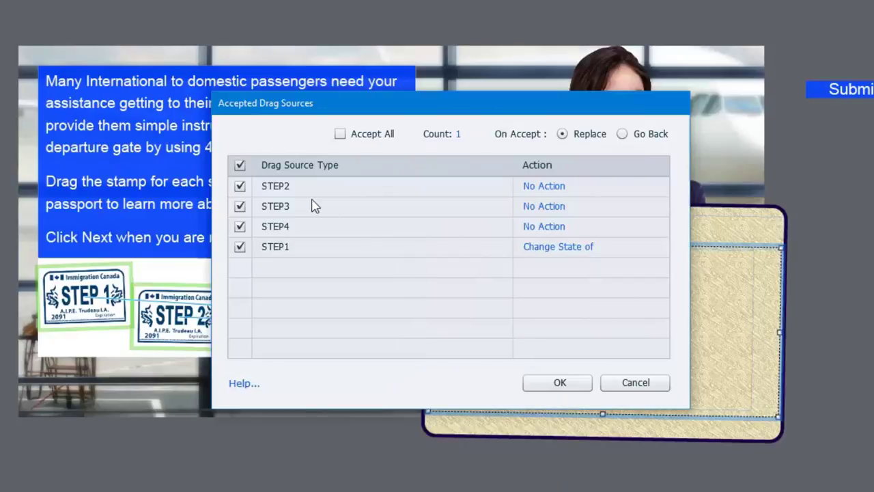
# Set STEP2's drop action to change Steps_MS0 to Step2, without continuing playback.
pyautogui.click(553, 190)
pyautogui.click(438, 209)
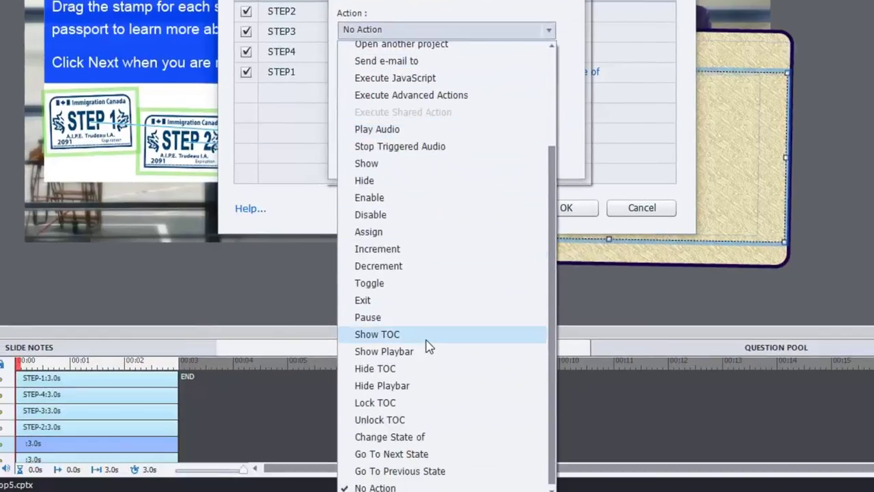
pyautogui.click(415, 436)
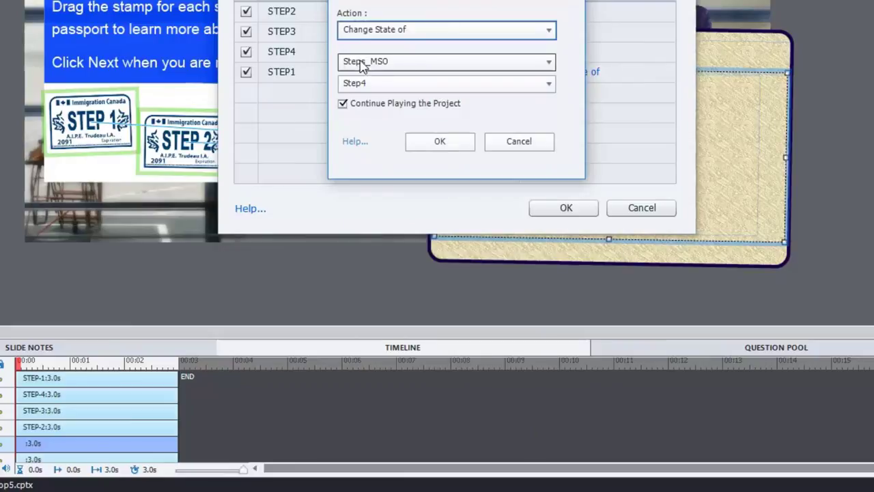
pyautogui.click(478, 84)
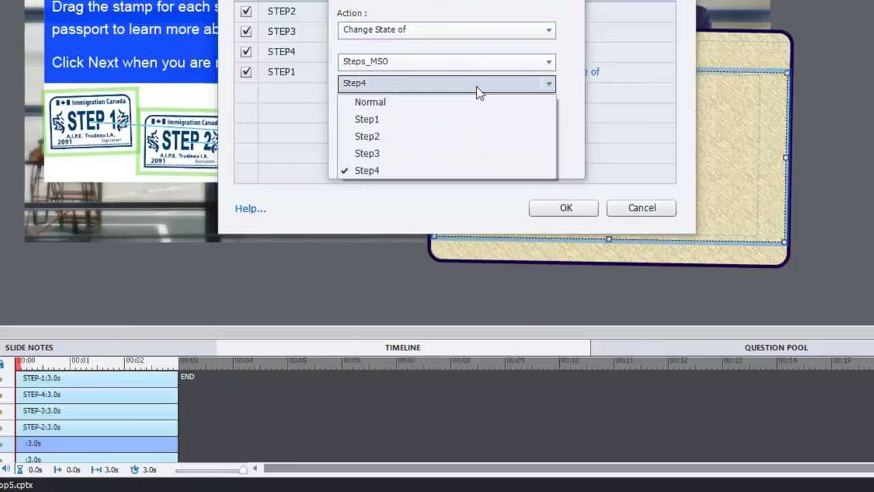
pyautogui.click(402, 136)
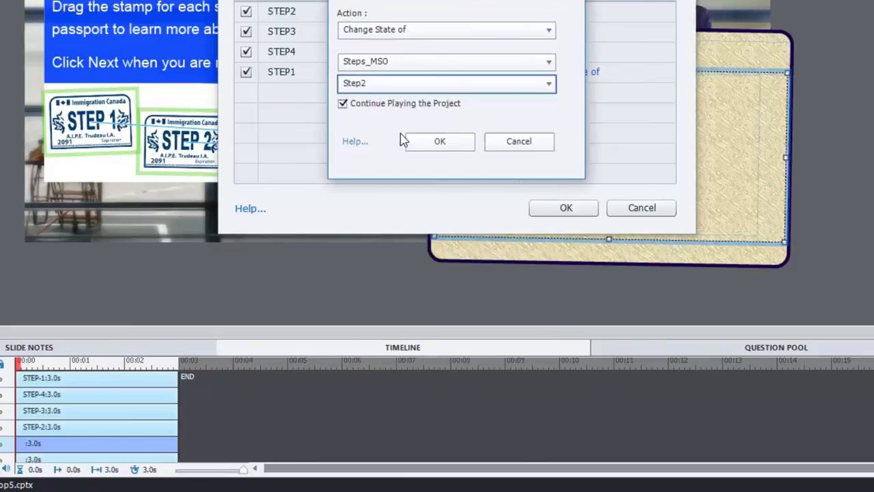
pyautogui.click(357, 105)
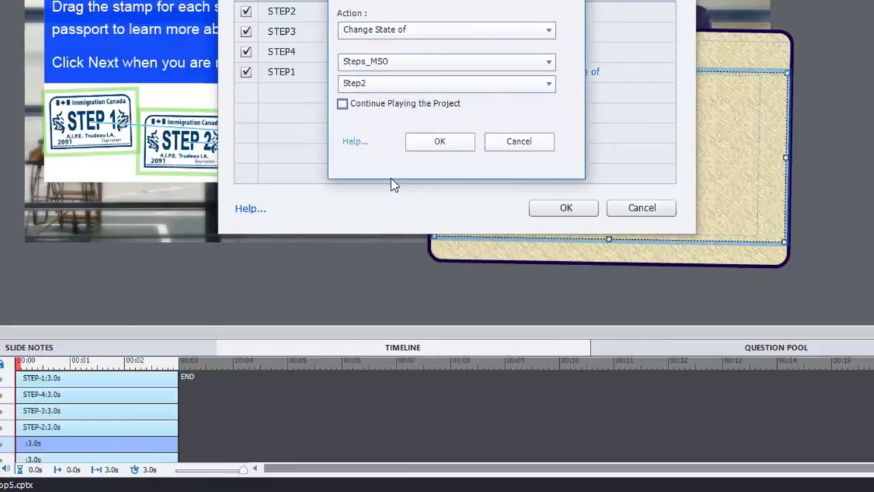
pyautogui.click(439, 143)
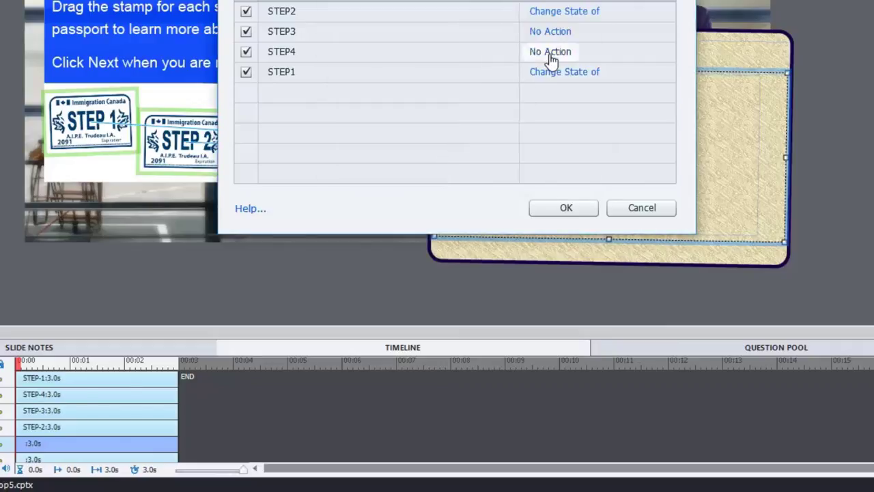
# Set STEP3's drop action to change Steps_MS0 to Step3, without continuing playback.
pyautogui.click(562, 38)
pyautogui.click(457, 32)
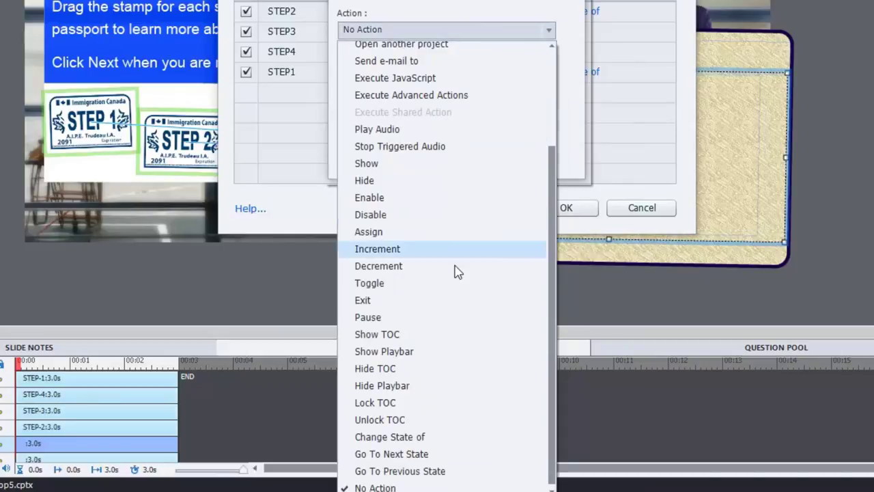
pyautogui.click(418, 437)
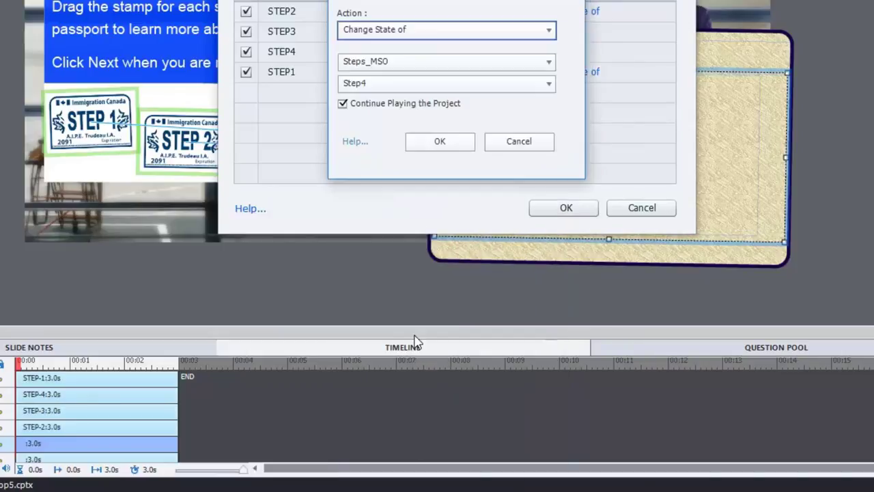
pyautogui.click(426, 86)
pyautogui.click(396, 153)
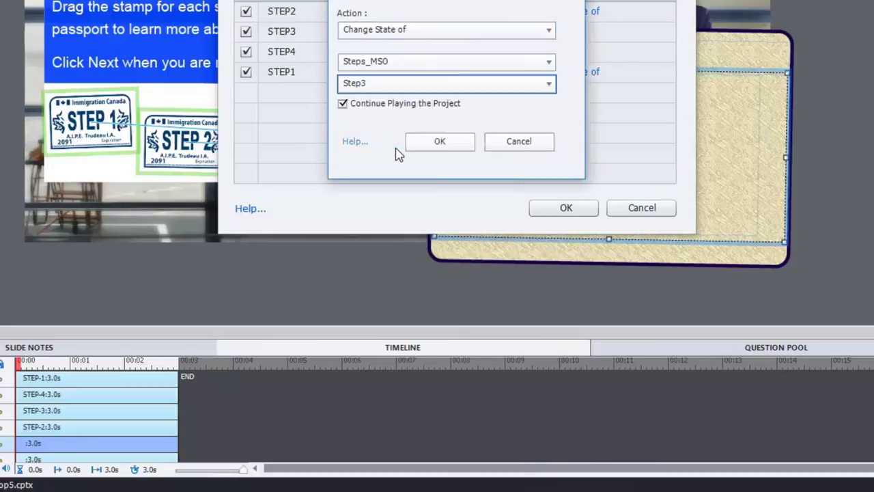
pyautogui.click(343, 106)
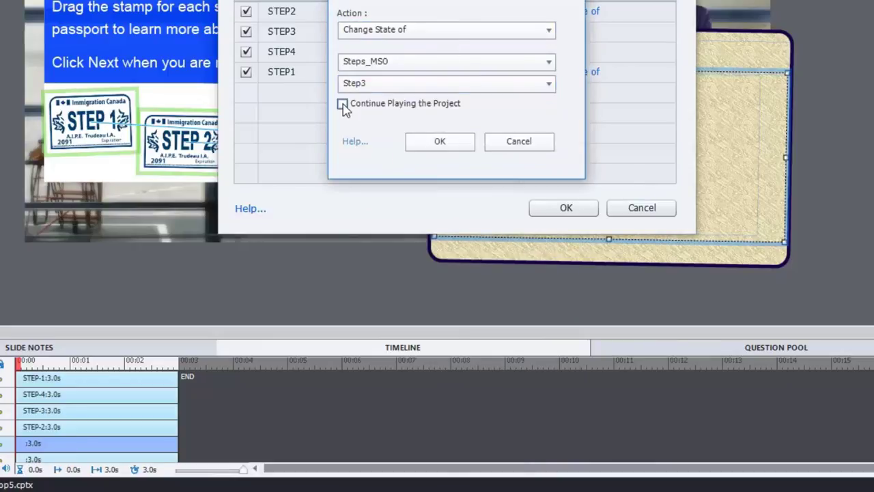
pyautogui.click(440, 144)
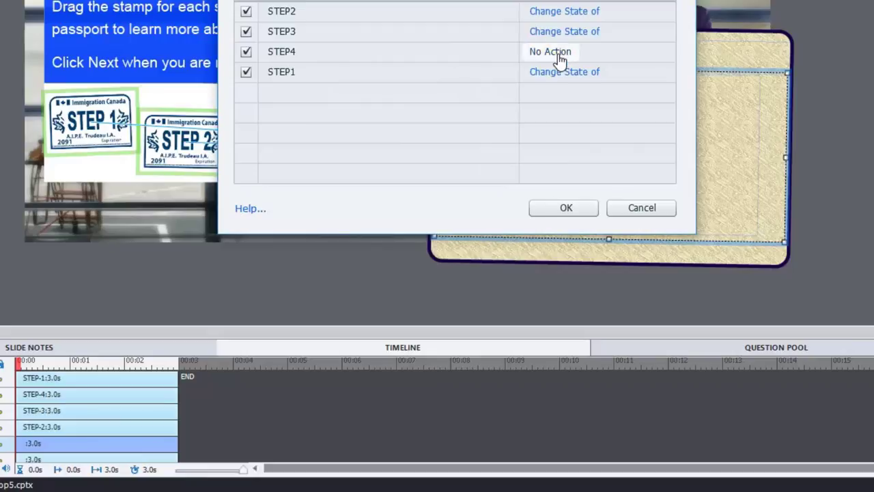
# Set STEP4's drop action to change Steps_MS0 to Step4, without continuing playback.
pyautogui.click(560, 60)
pyautogui.click(462, 32)
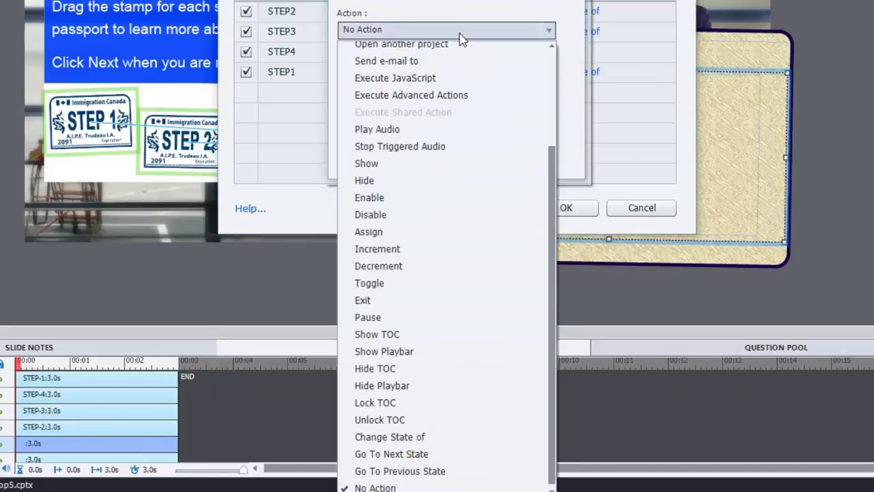
pyautogui.click(446, 437)
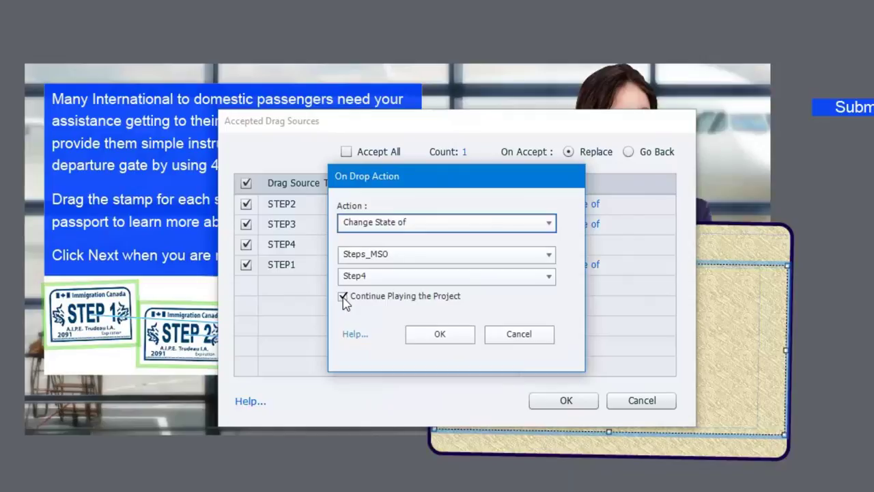
pyautogui.click(343, 299)
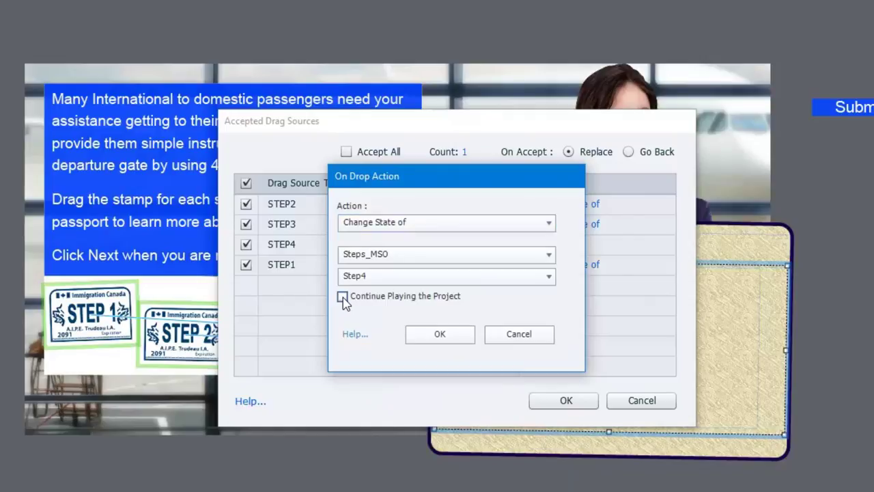
pyautogui.click(456, 339)
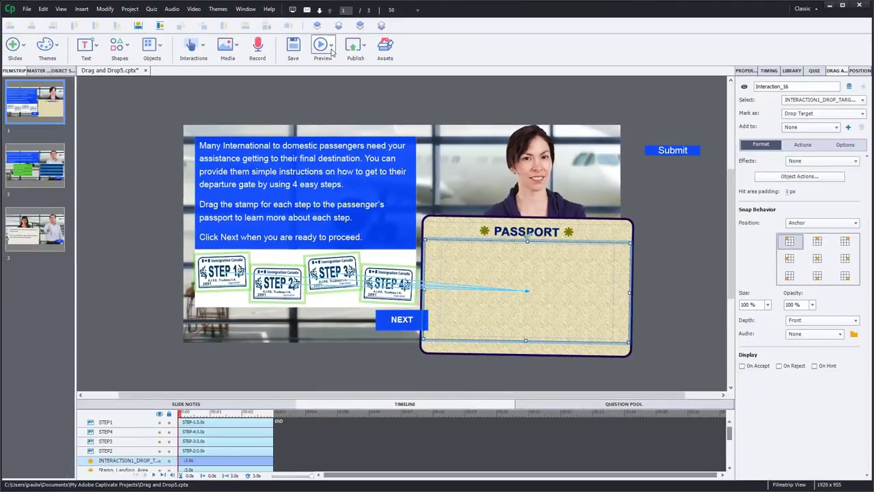
# Bring up the Preview dropdown options in the toolbar.
pyautogui.click(331, 47)
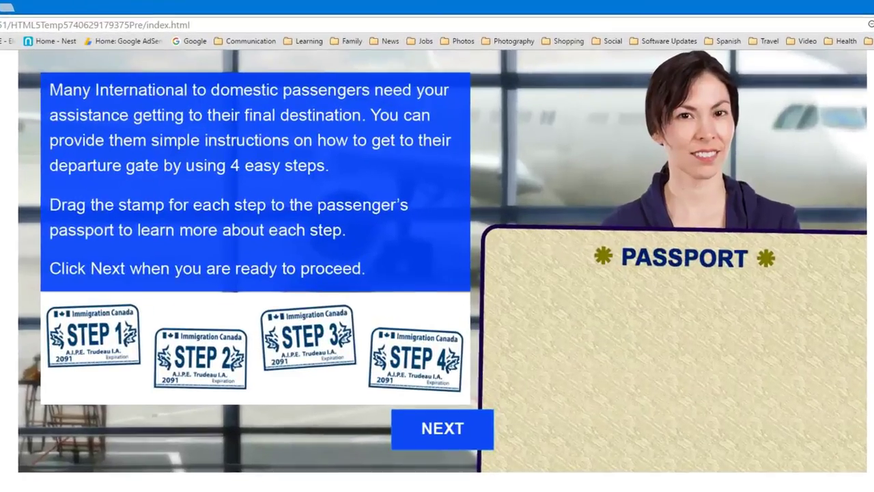
# Drop the STEP 1, 2, 3 and 4 stamps onto the passport in turn.
pyautogui.moveTo(96, 343); pyautogui.dragTo(544, 316)
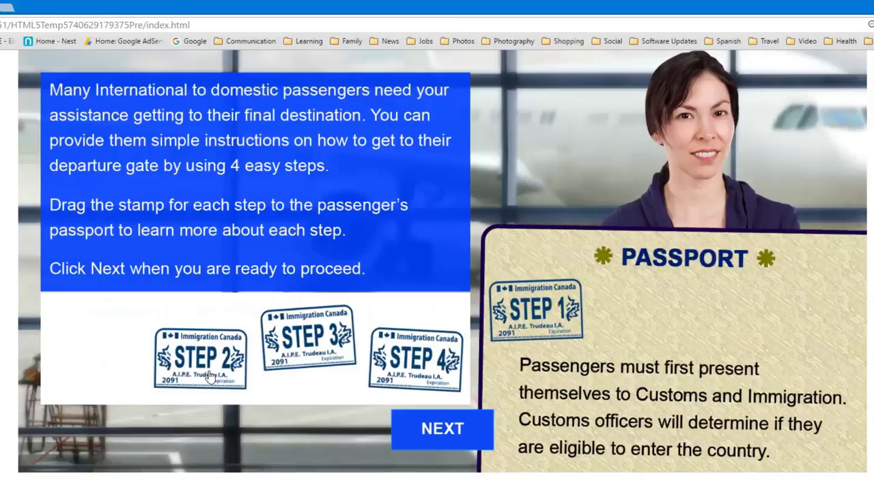
pyautogui.moveTo(205, 369); pyautogui.dragTo(551, 311)
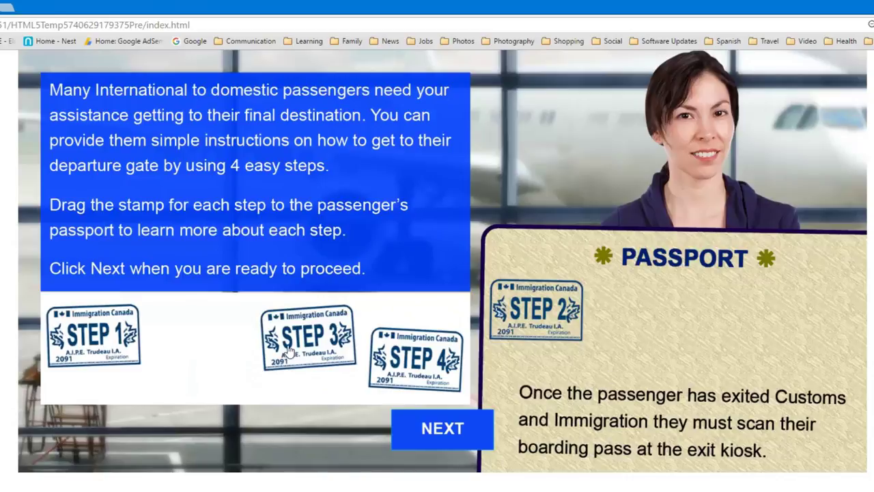
pyautogui.moveTo(290, 350); pyautogui.dragTo(517, 324)
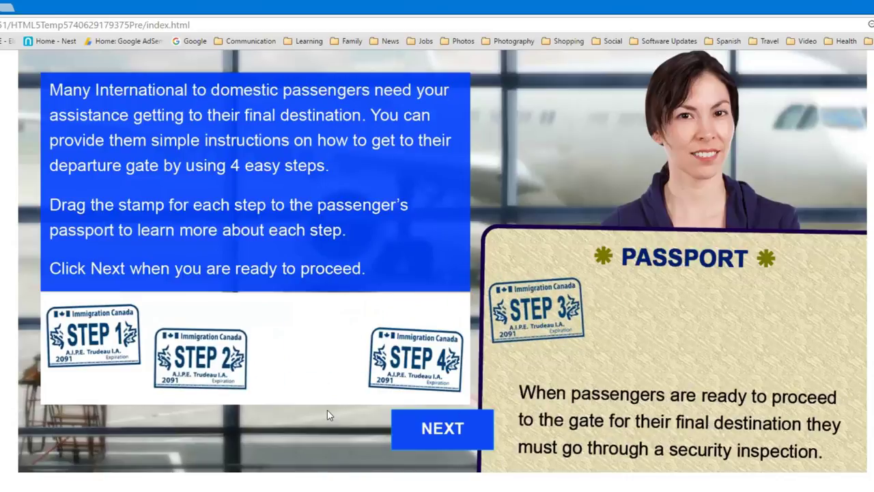
pyautogui.moveTo(431, 355); pyautogui.dragTo(568, 290)
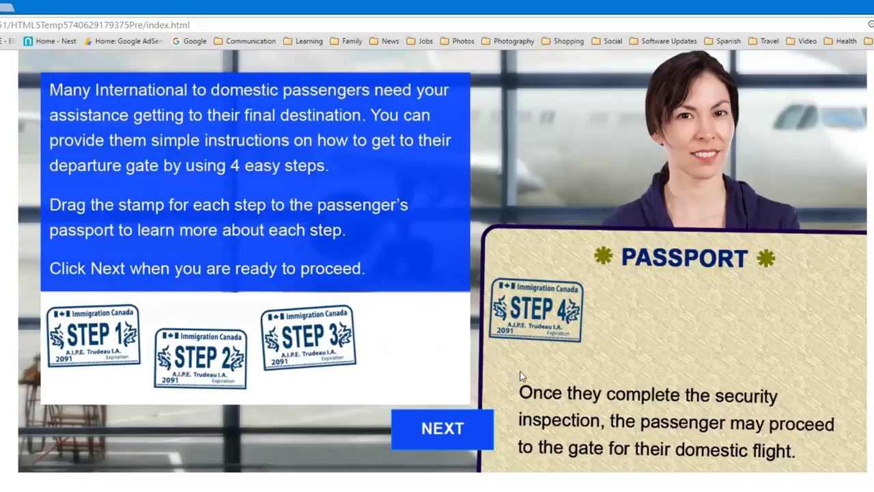
# Drop STEP 3, STEP 2, then STEP 1 back on the passport, ending on Customs text.
pyautogui.moveTo(325, 340); pyautogui.dragTo(471, 318)
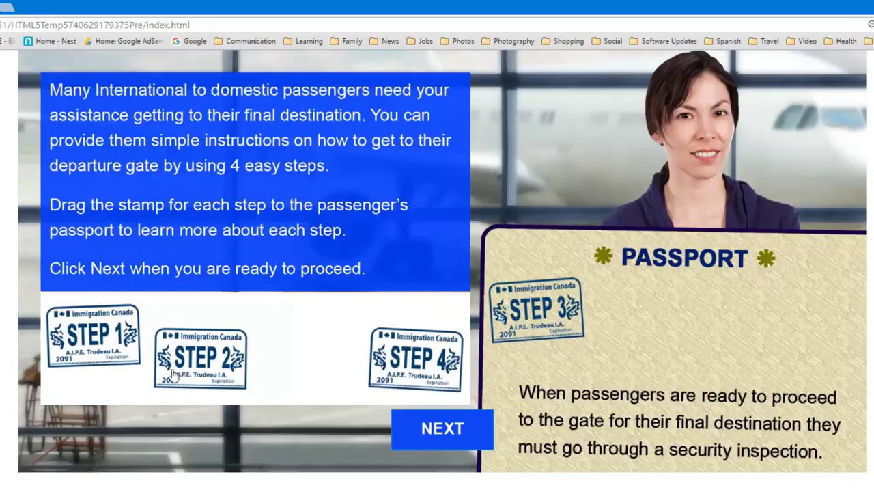
pyautogui.moveTo(174, 374); pyautogui.dragTo(509, 317)
pyautogui.moveTo(112, 357); pyautogui.dragTo(567, 332)
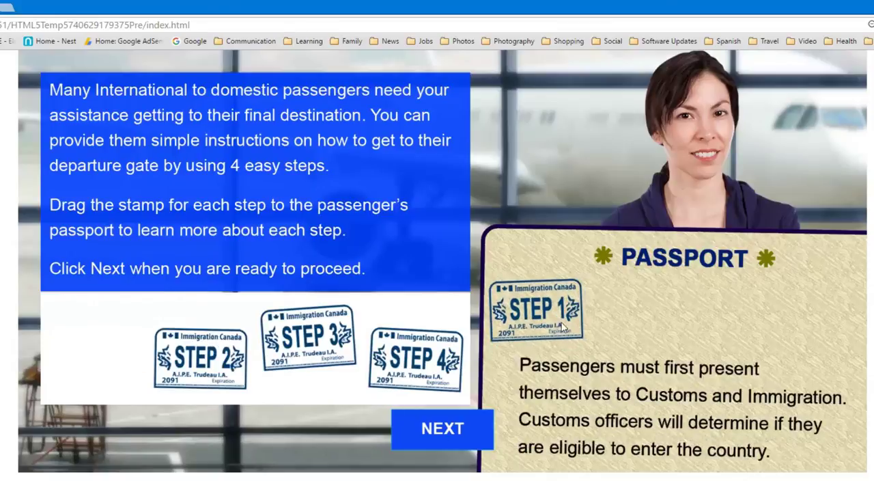